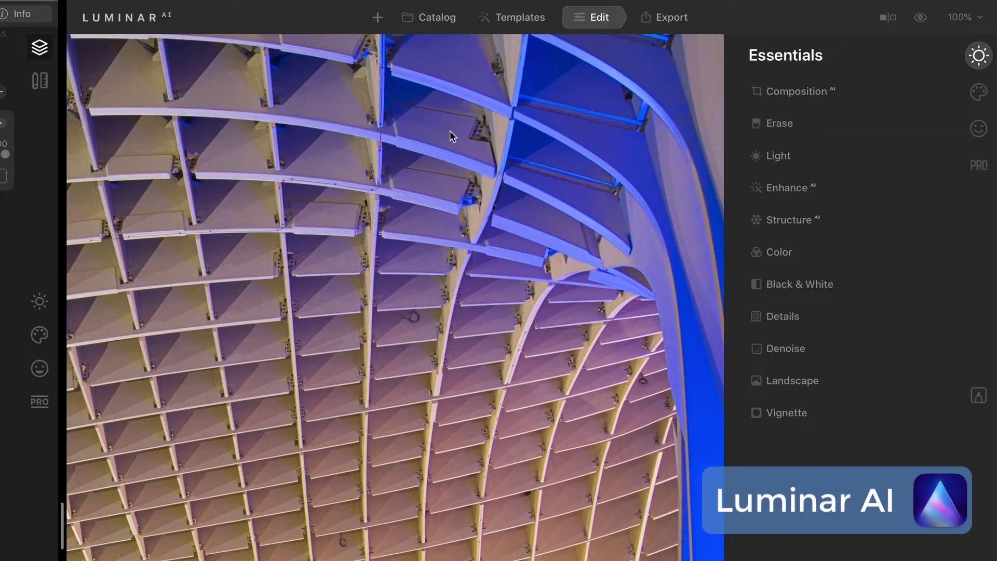
Turn on Show Histogram from the photo's right-click menu in Luminar AI.
right_click(450, 136)
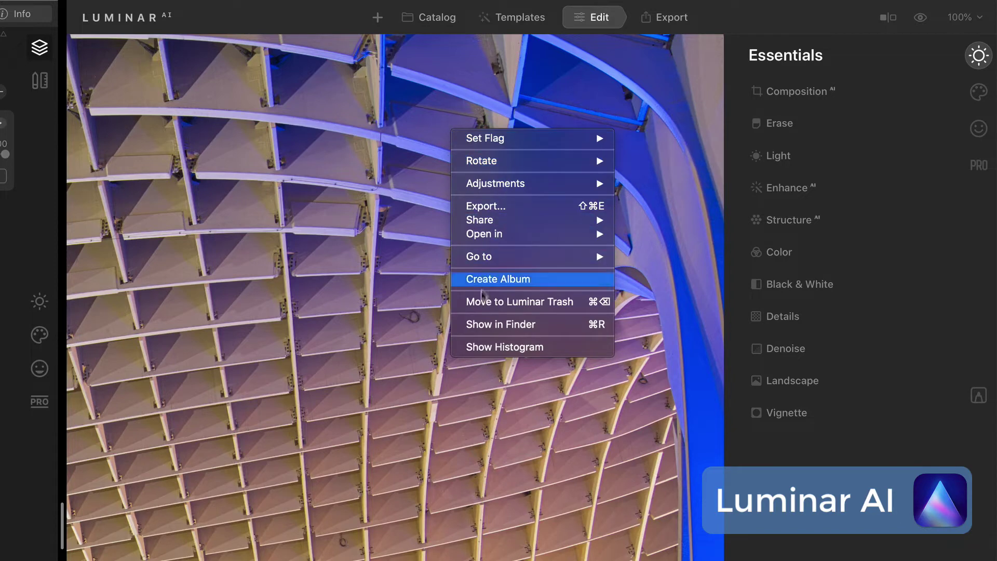
click(459, 347)
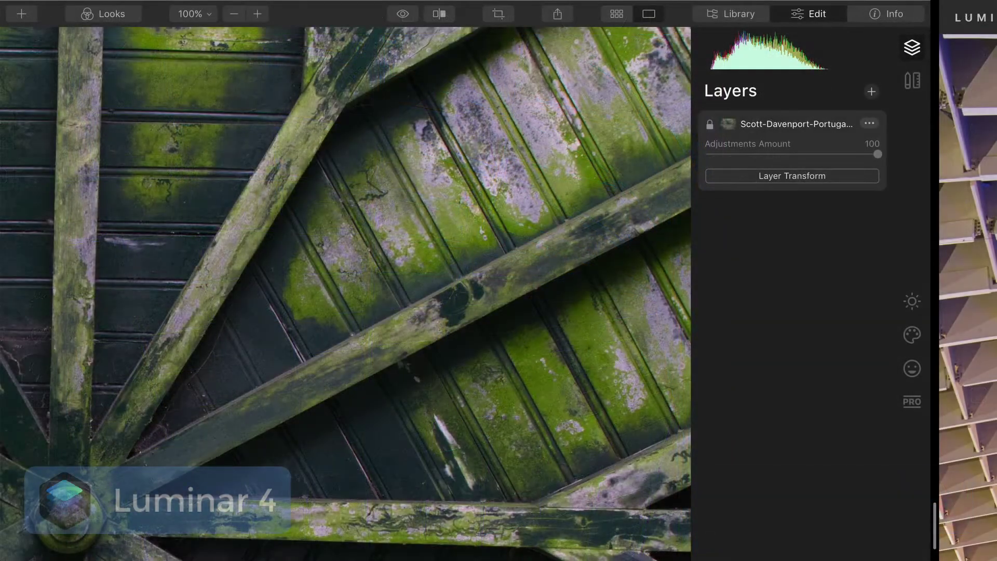
Switch Luminar 4's right-hand panel from Layers to the Canvas tools.
click(912, 81)
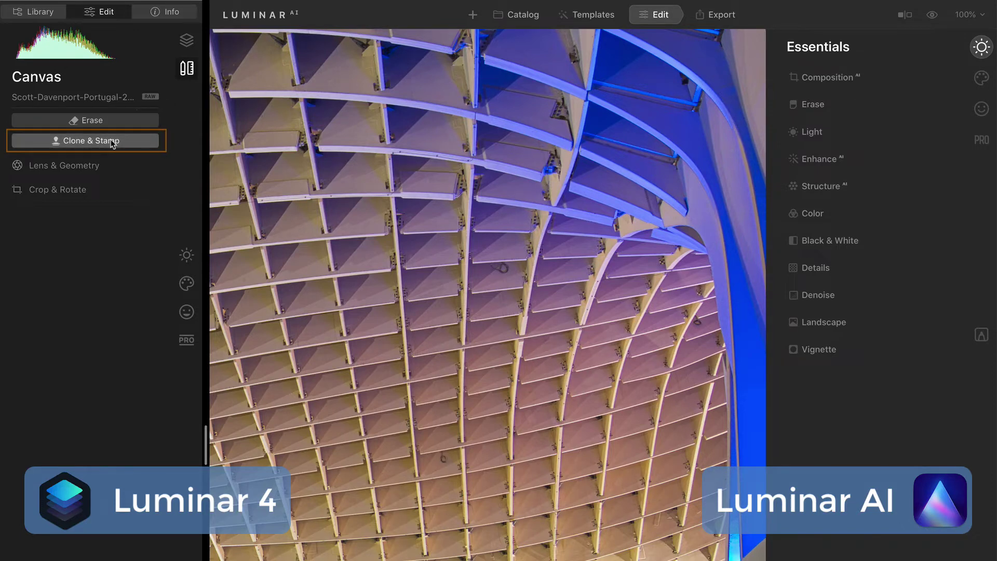
Show Luminar AI's Professional Optics advanced settings beside Luminar 4's Lens & Geometry and Crop & Rotate.
click(979, 141)
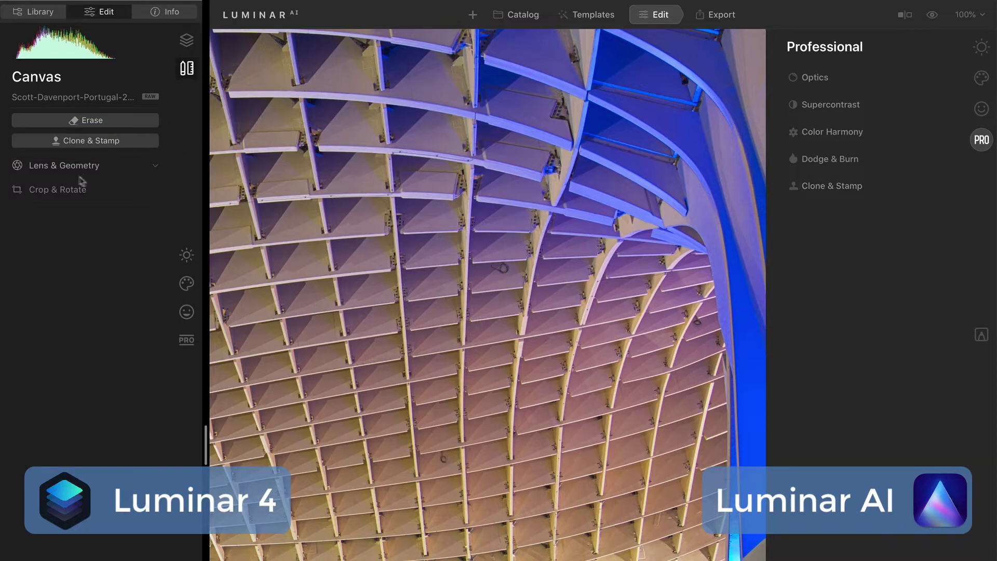
click(111, 168)
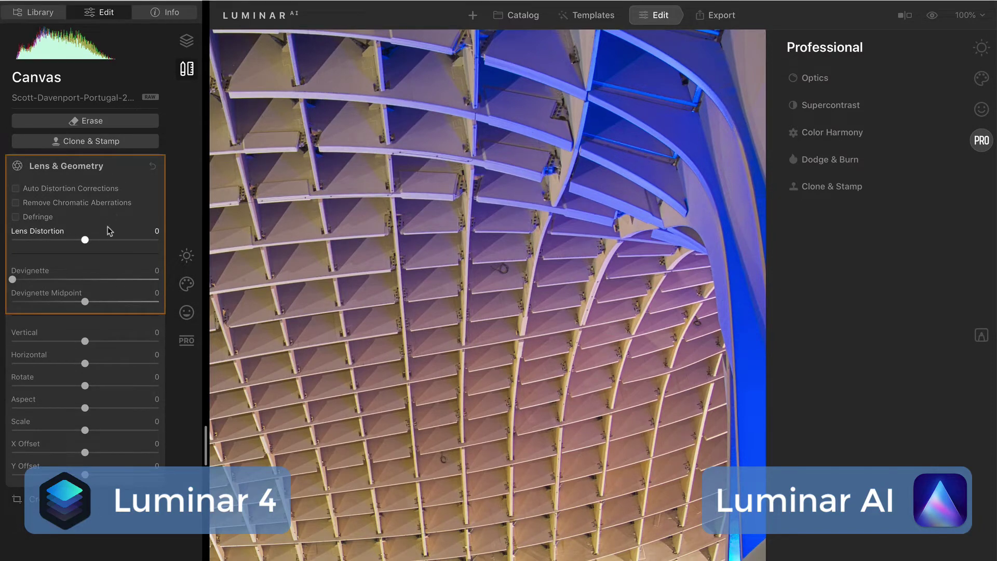
click(848, 79)
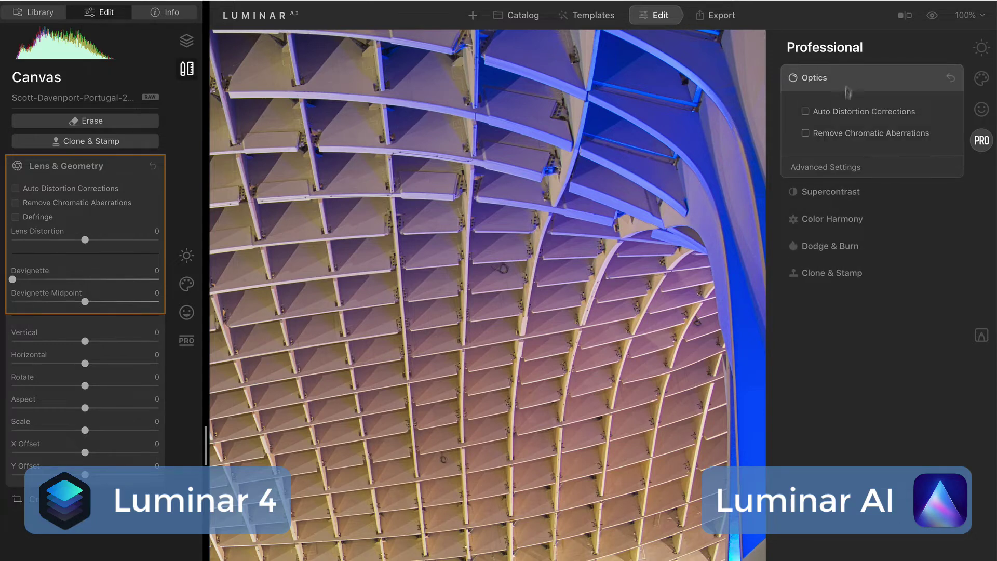
click(840, 168)
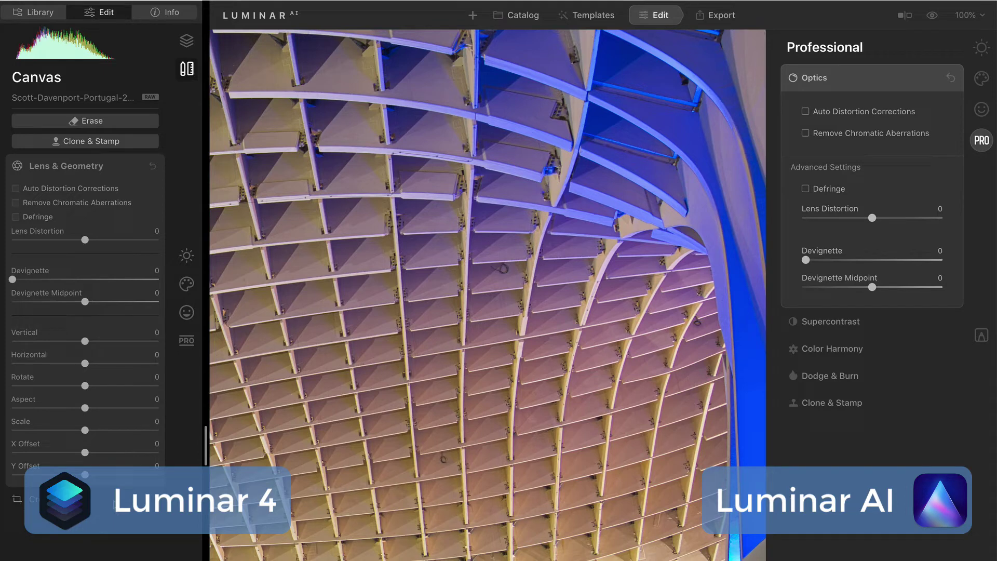
click(114, 497)
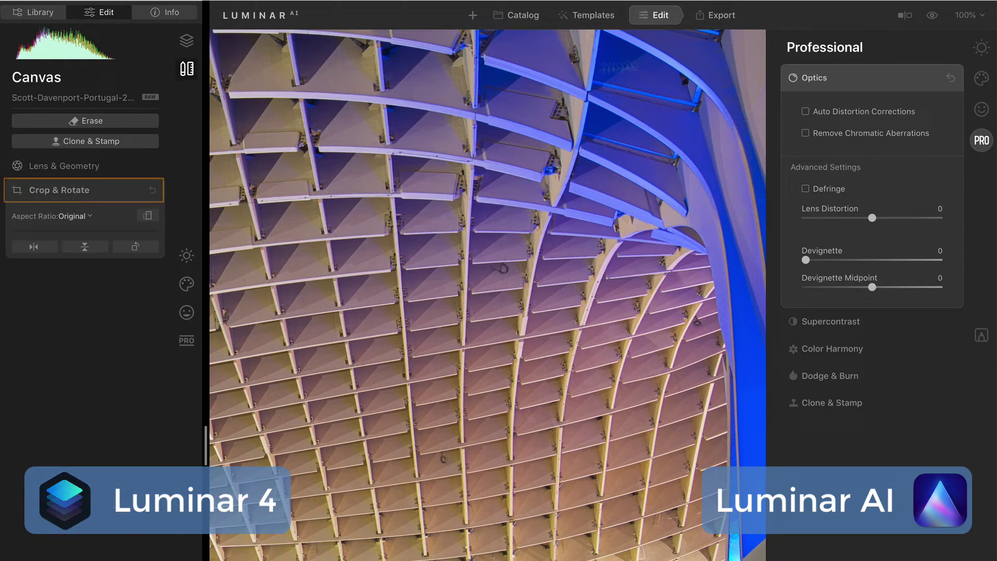
Return Luminar AI to the Essentials tools and open Composition for cropping.
click(981, 48)
click(887, 81)
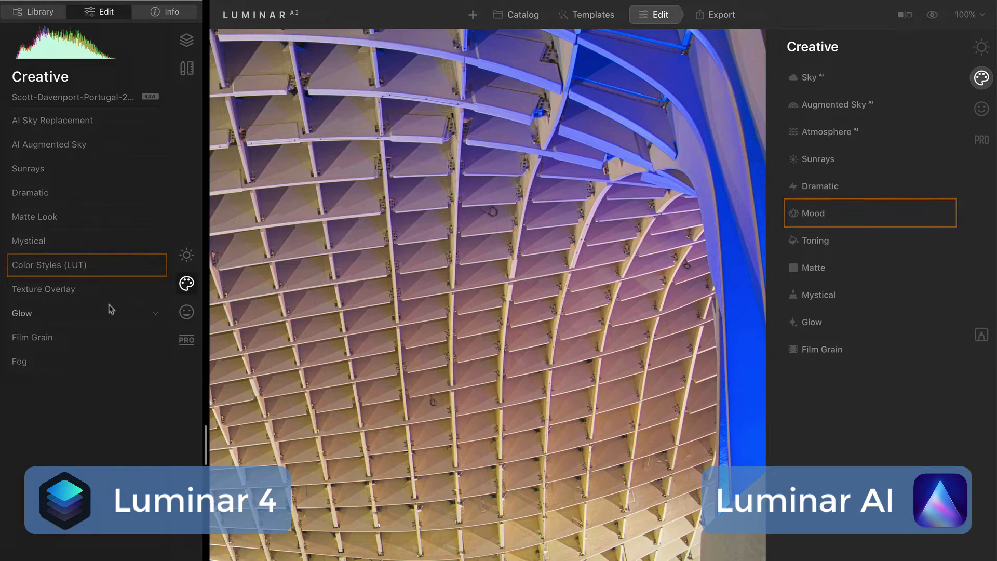
click(104, 268)
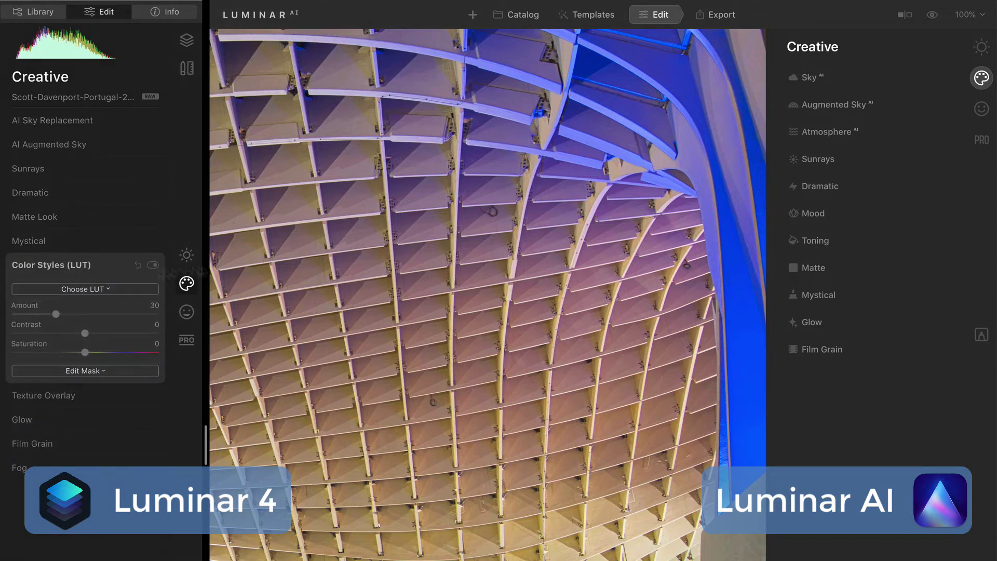
click(823, 215)
click(825, 214)
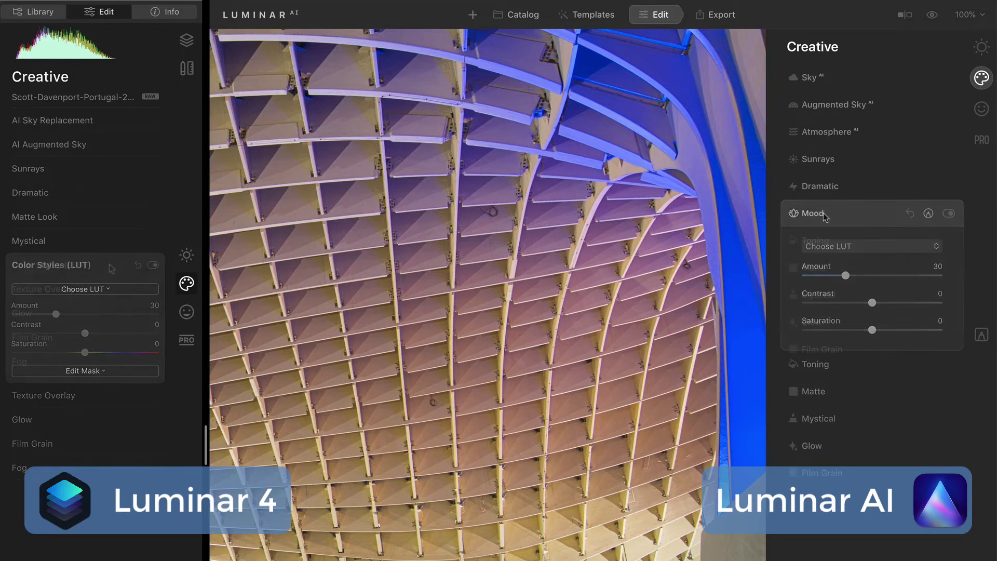
click(107, 266)
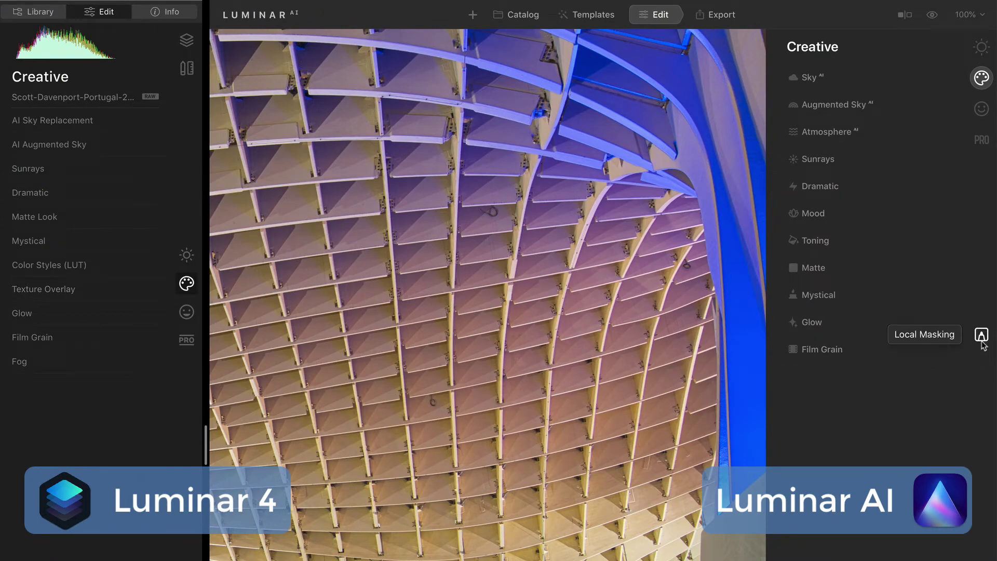
Add a Texture layer under Luminar AI's Local Masking.
click(982, 336)
click(940, 52)
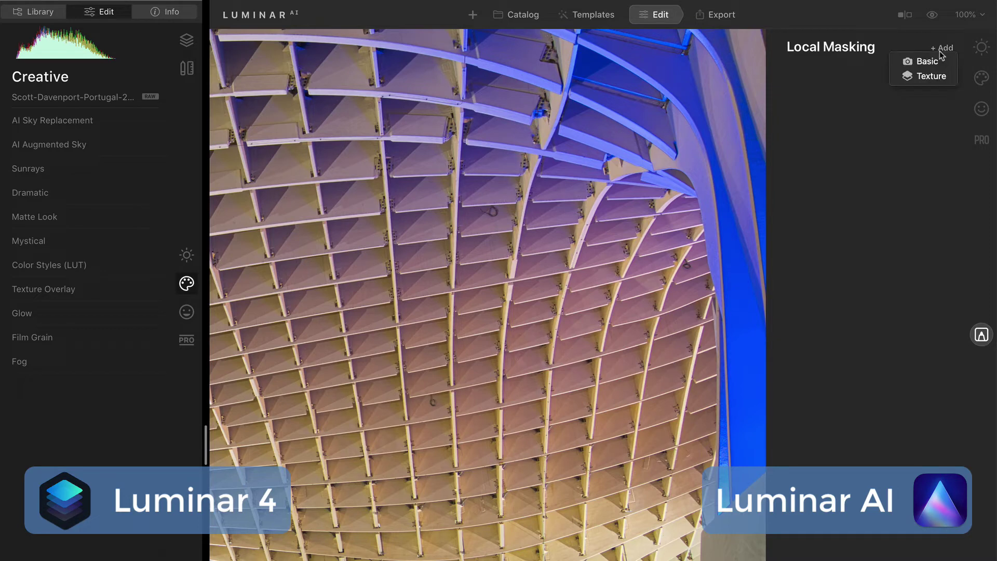
click(945, 79)
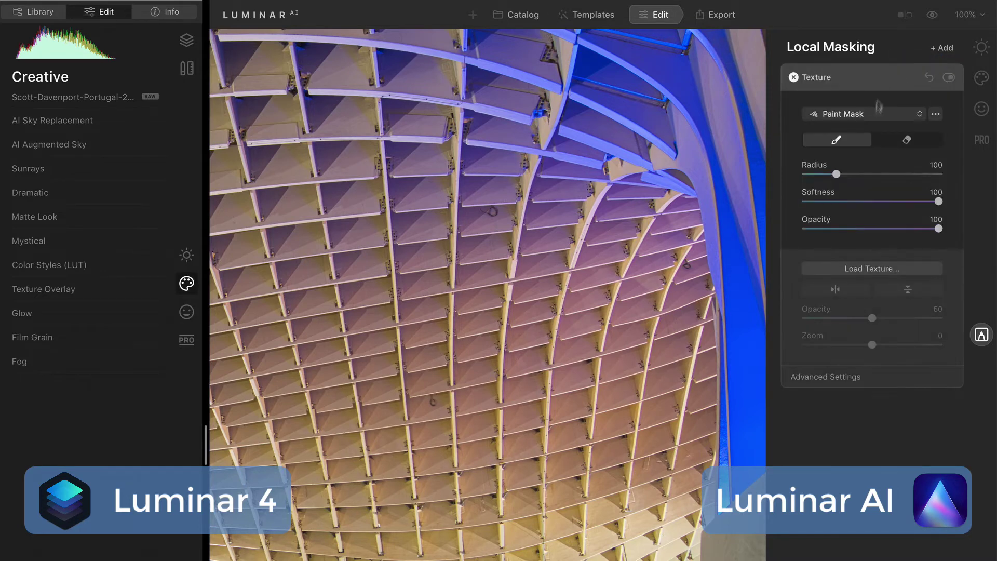
Compare with Luminar 4's Texture Overlay settings, then go back to Luminar AI's Creative tools.
click(113, 291)
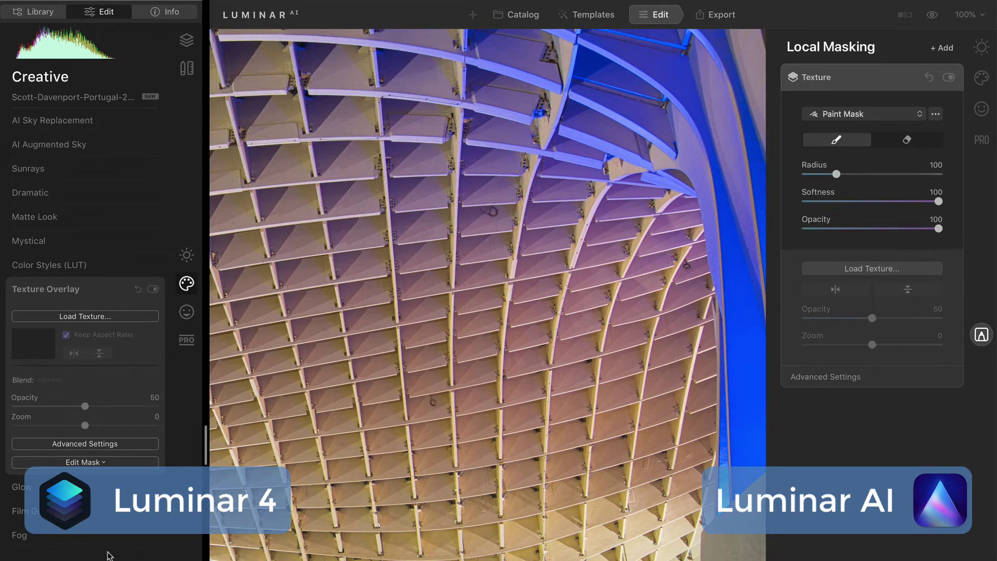
click(103, 292)
click(895, 77)
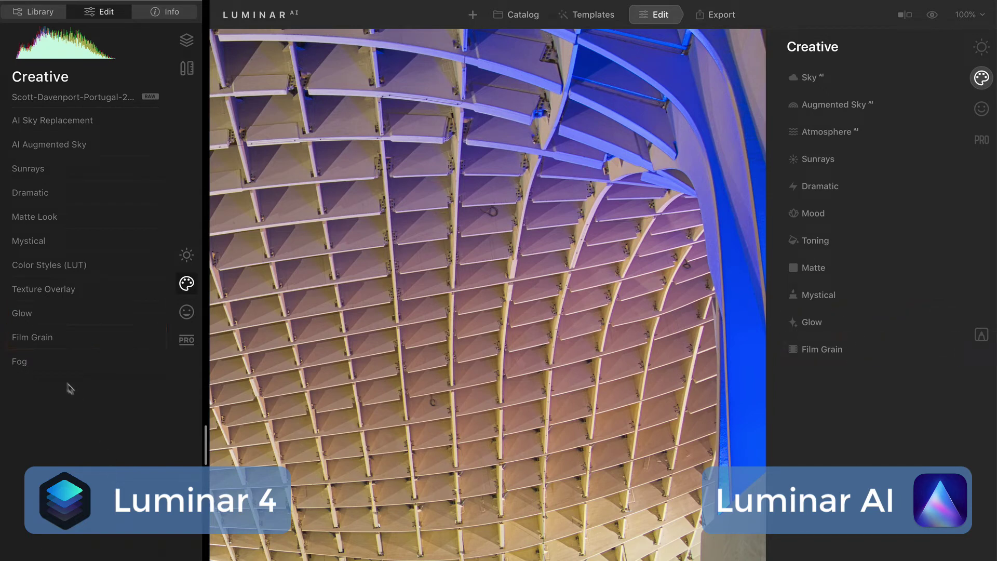
Expand Luminar 4's Fog and Luminar AI's Atmosphere, keeping the Atmosphere mode on Fog.
click(52, 364)
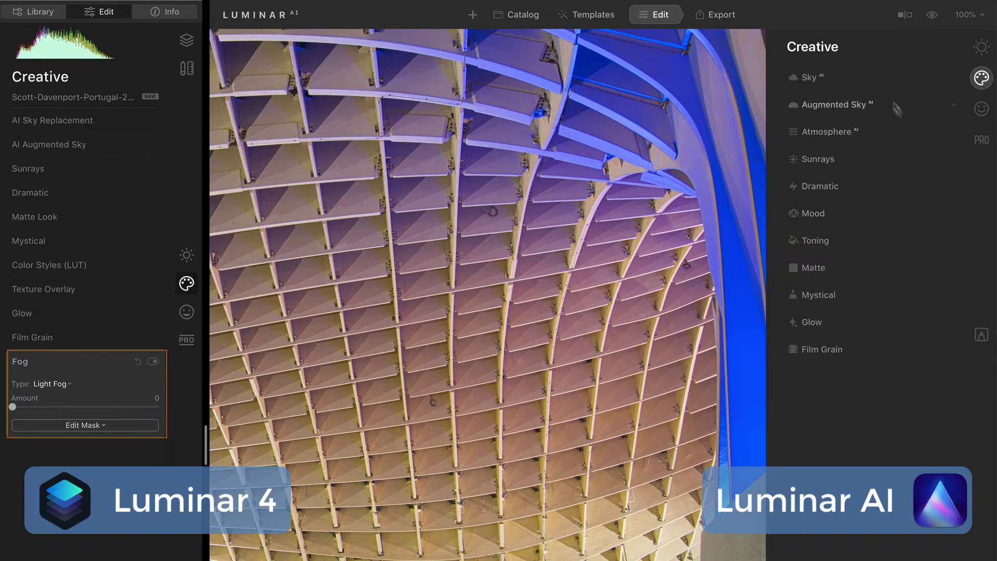
click(884, 133)
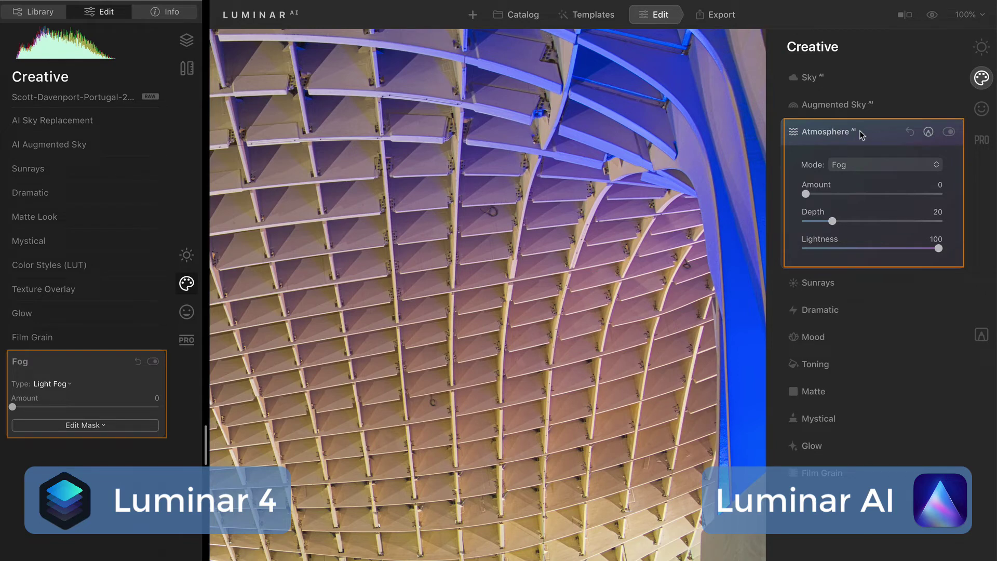
click(859, 167)
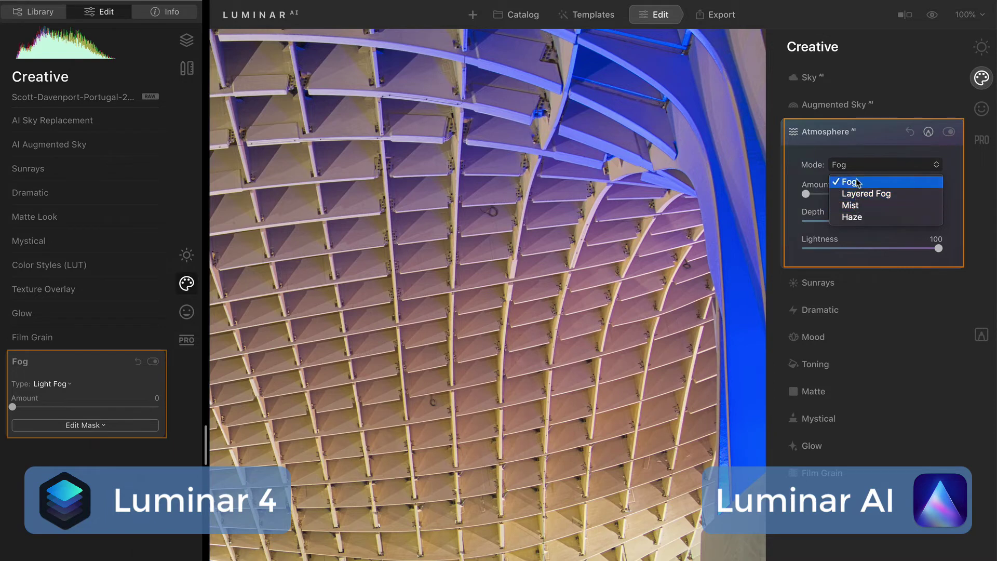
click(857, 183)
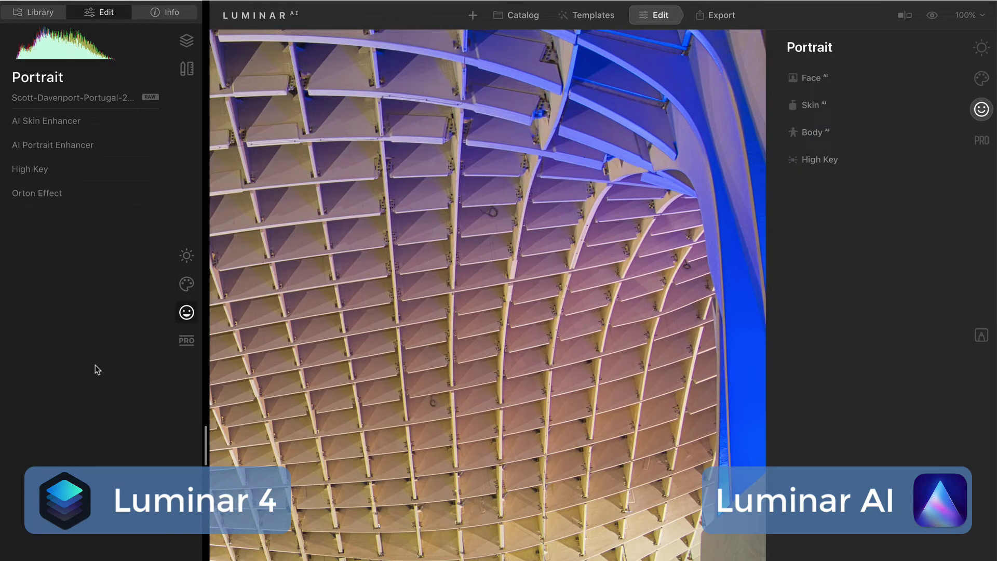
Expand Luminar AI's Skin and Face beside Luminar 4's AI Skin and AI Portrait Enhancers.
click(106, 122)
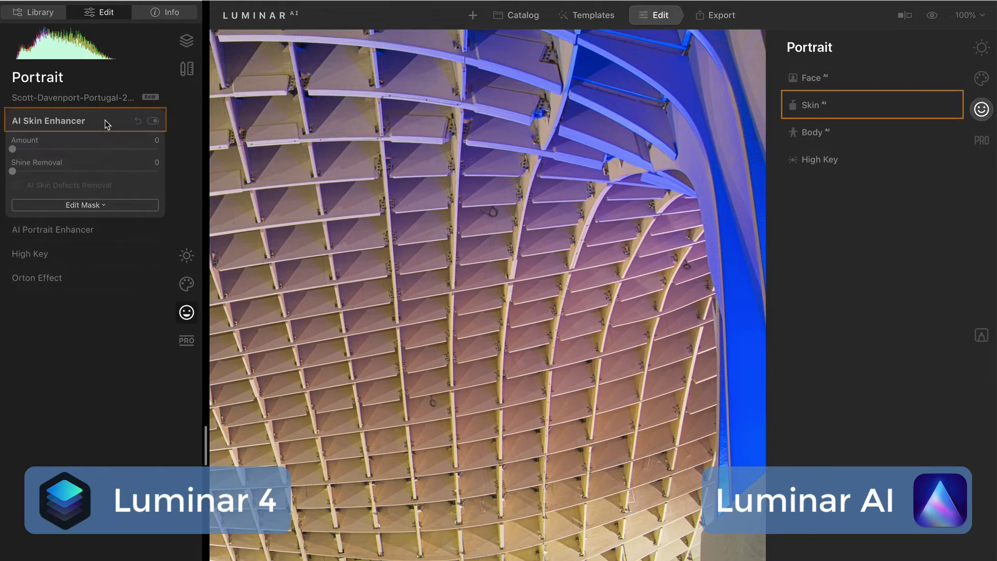
click(861, 107)
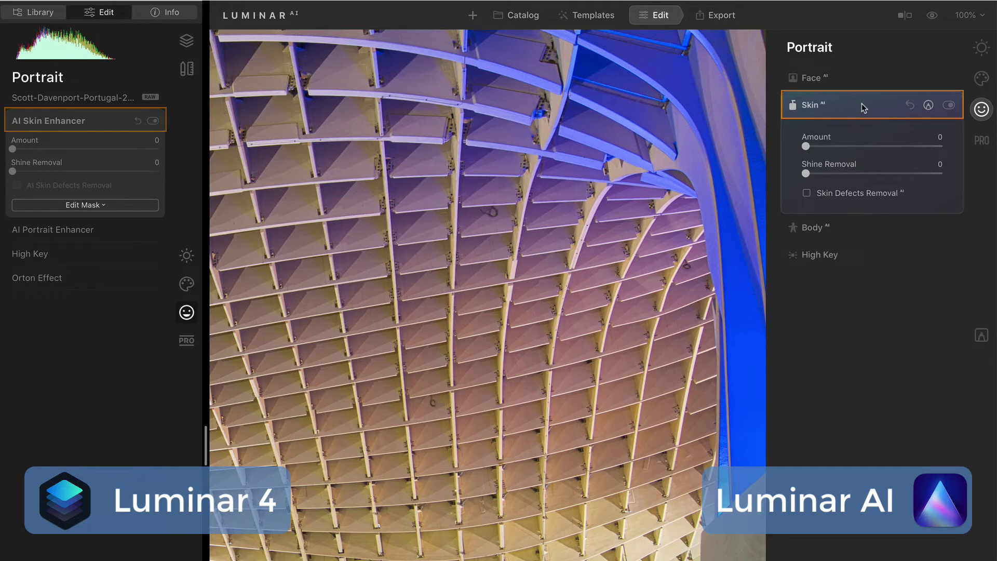
click(850, 79)
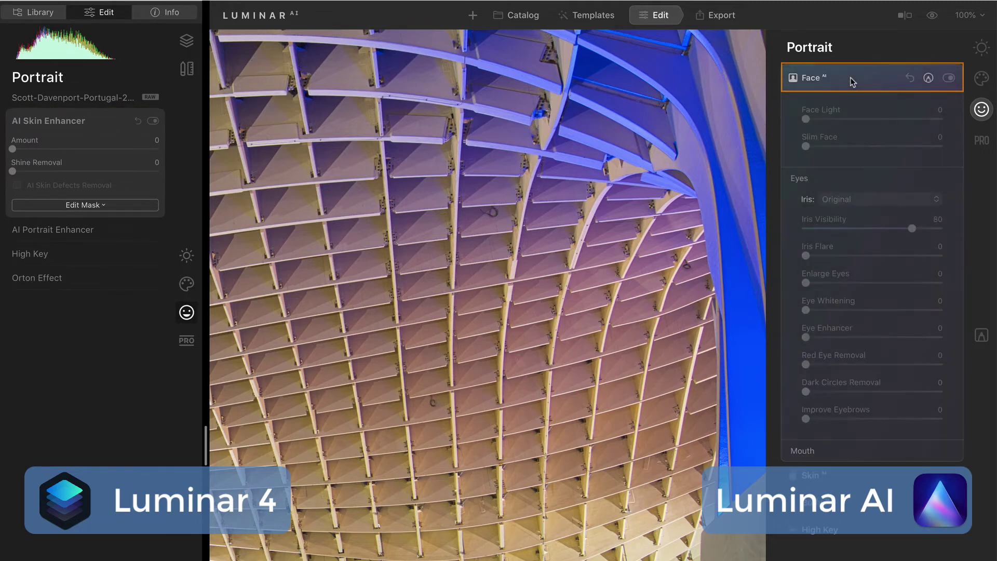
click(107, 233)
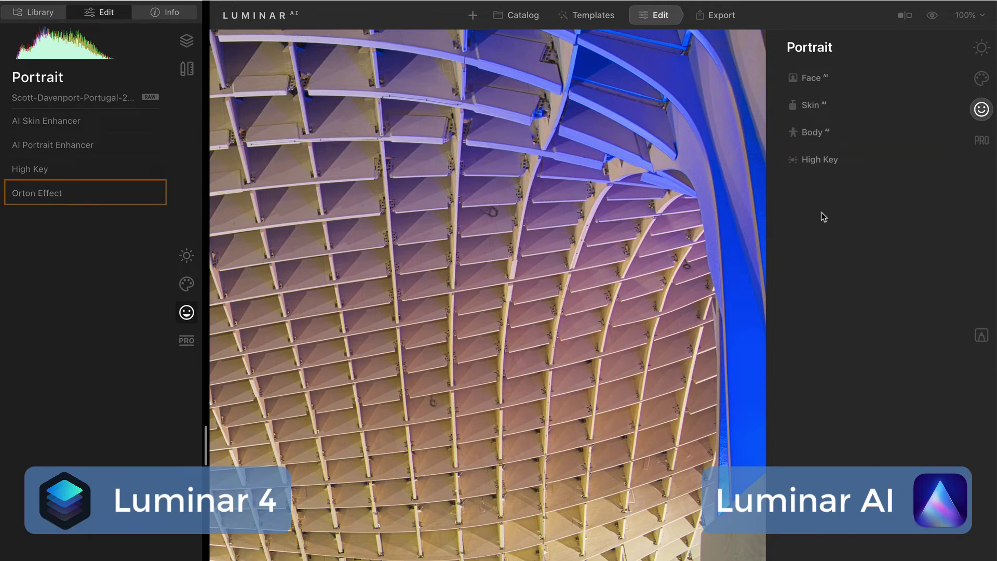
click(982, 79)
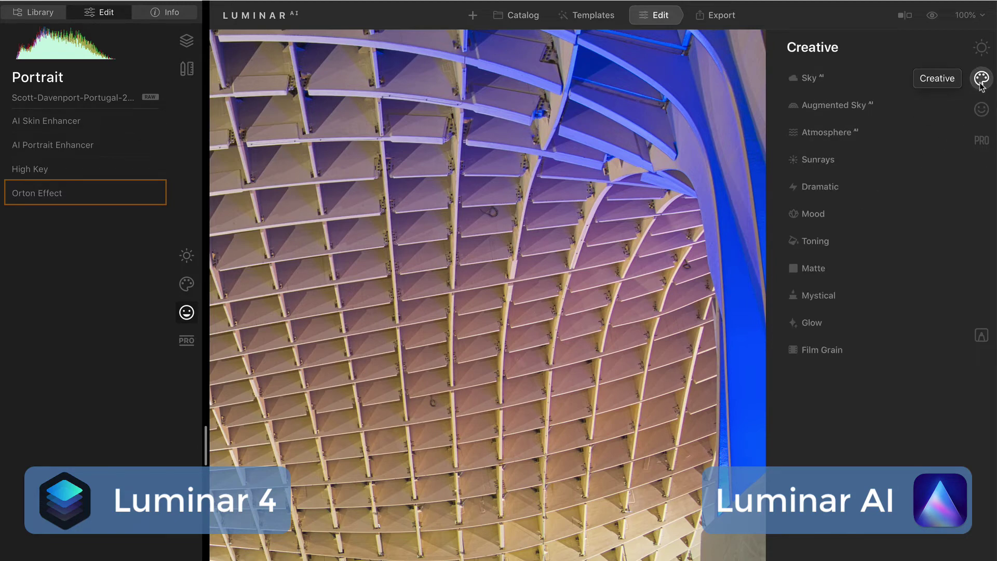
click(849, 324)
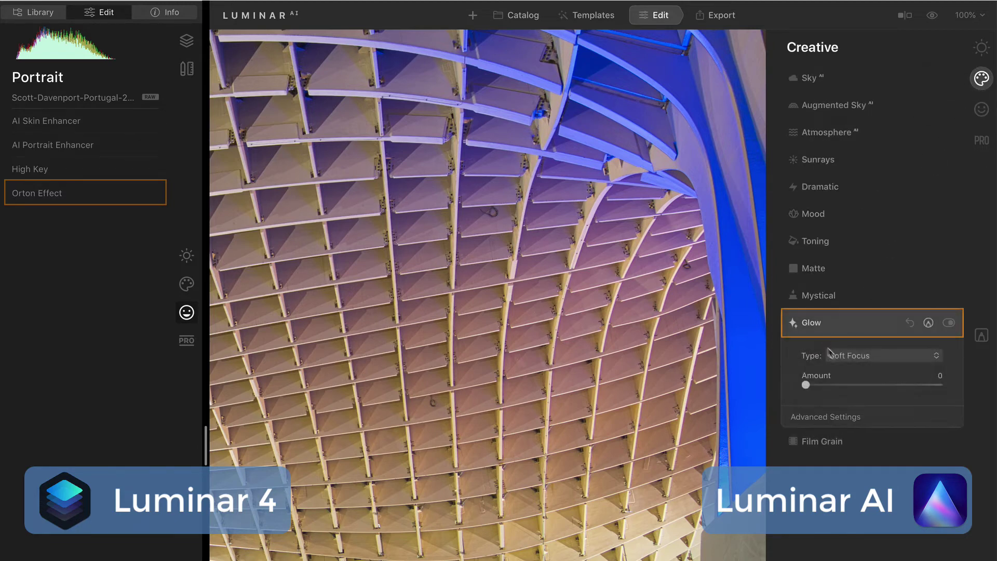
click(849, 357)
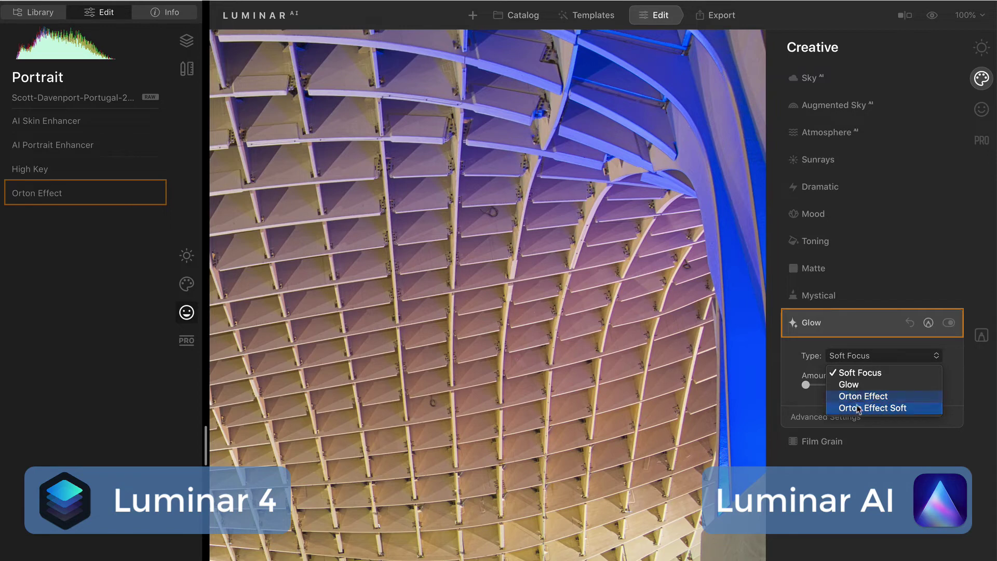
click(856, 325)
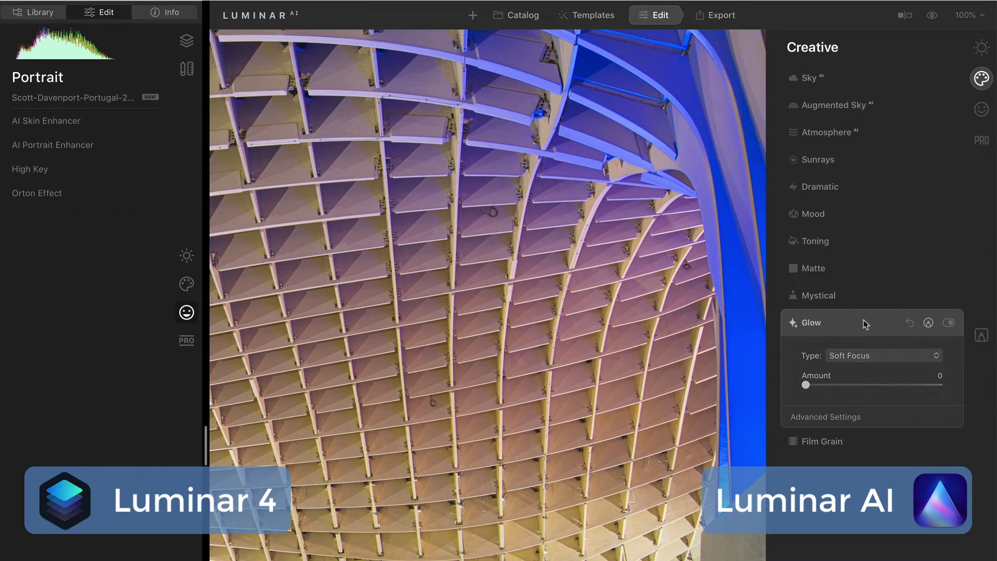
click(863, 321)
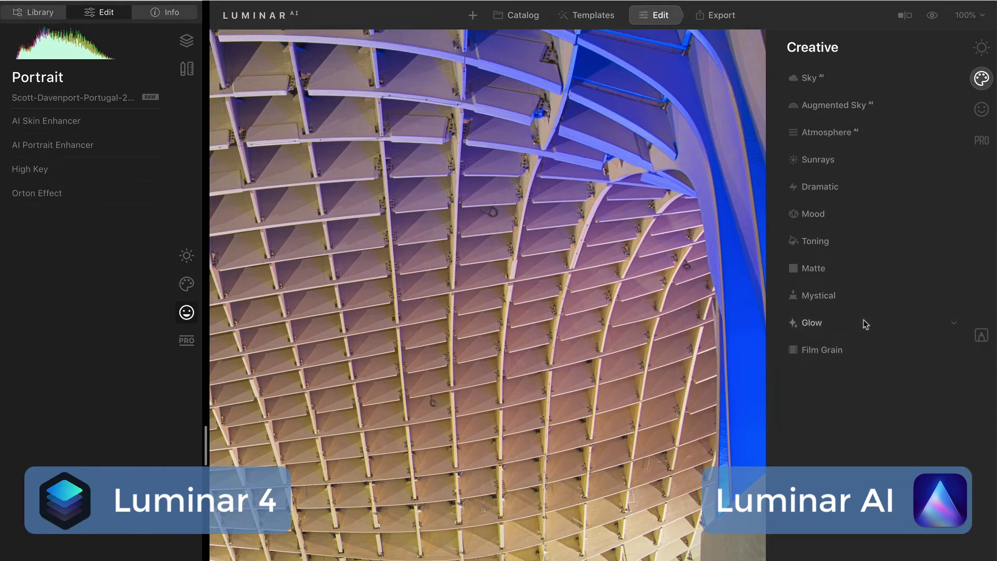
click(980, 109)
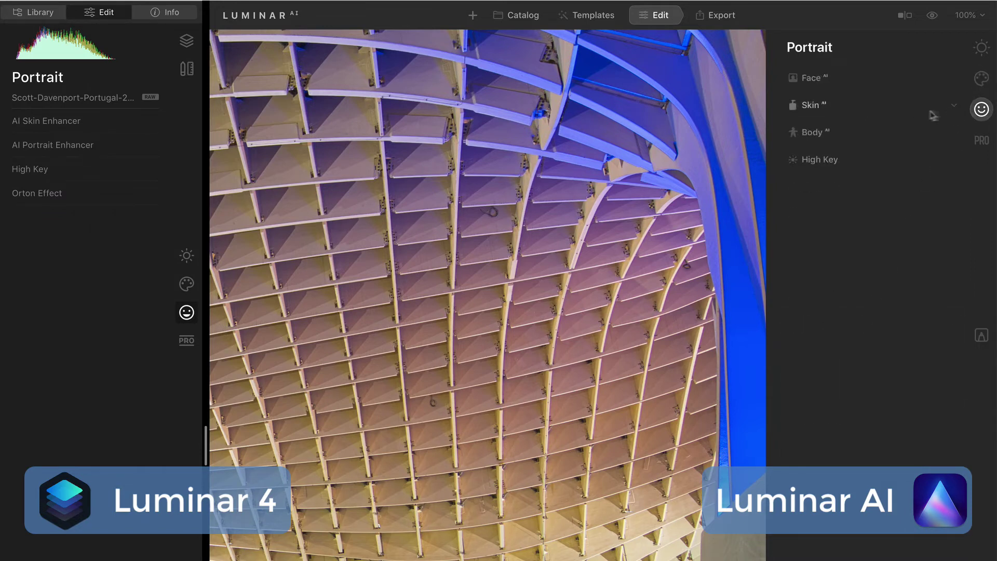
Expand the Body portrait adjustments in Luminar AI.
click(876, 138)
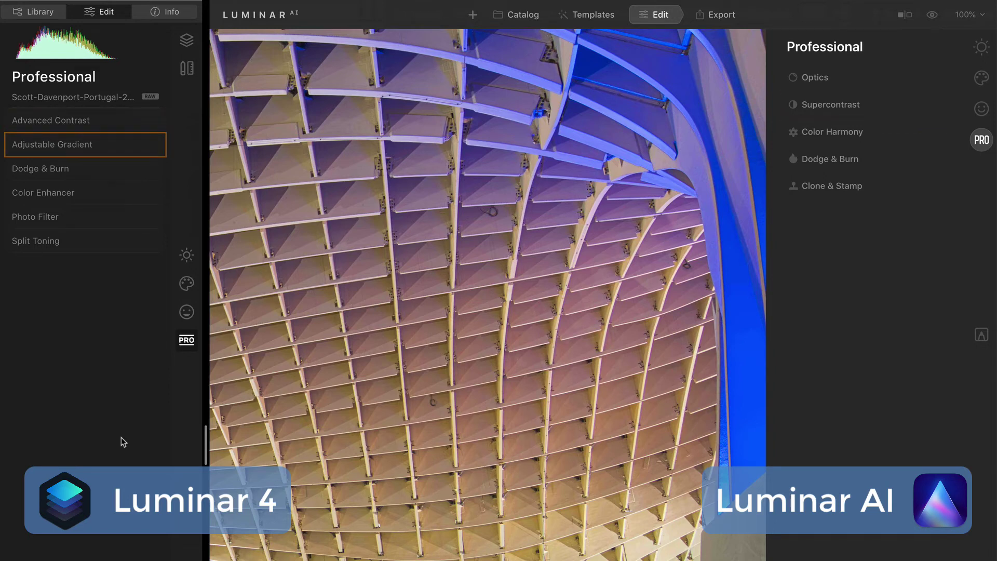
Expand Luminar 4's Adjustable Gradient to compare with Luminar AI's Local Masking.
click(110, 147)
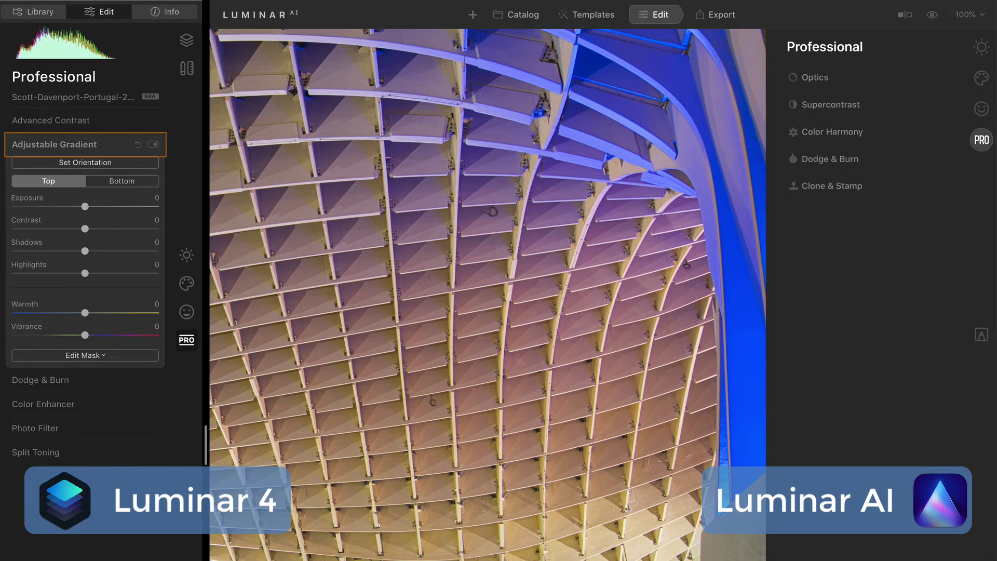
click(980, 336)
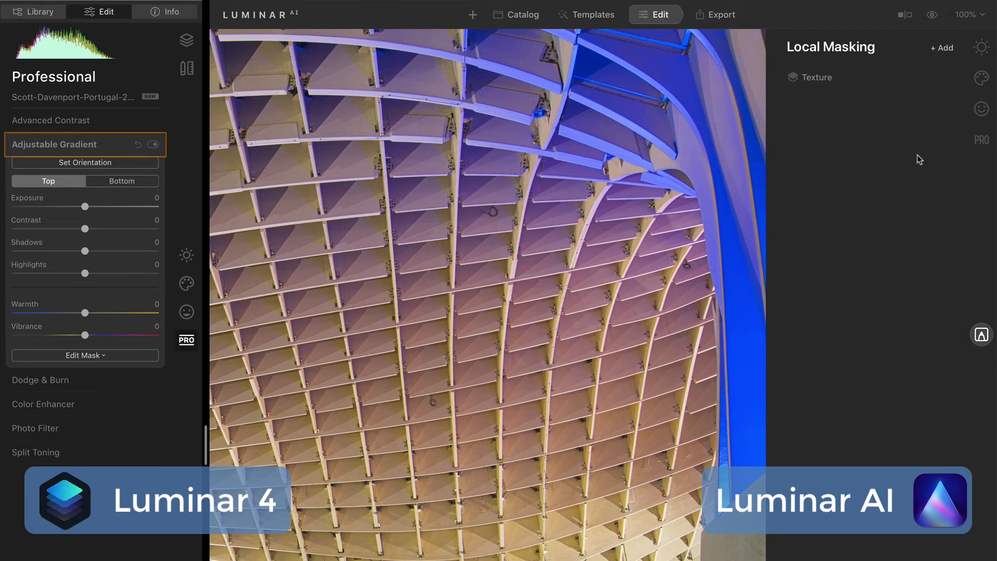
Add a Basic mask layer in Luminar AI, keeping its mask type as Paint Mask.
click(940, 50)
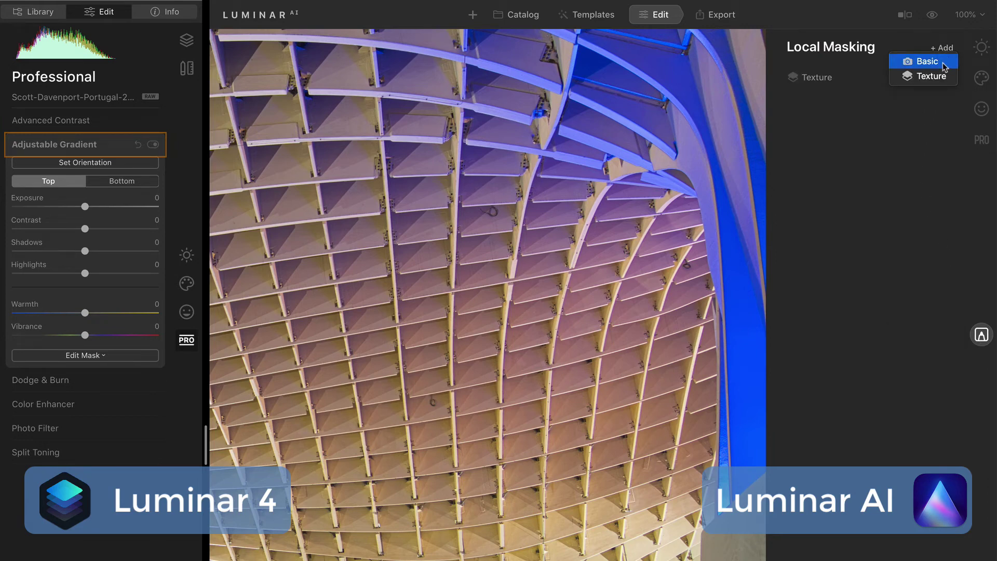
click(943, 63)
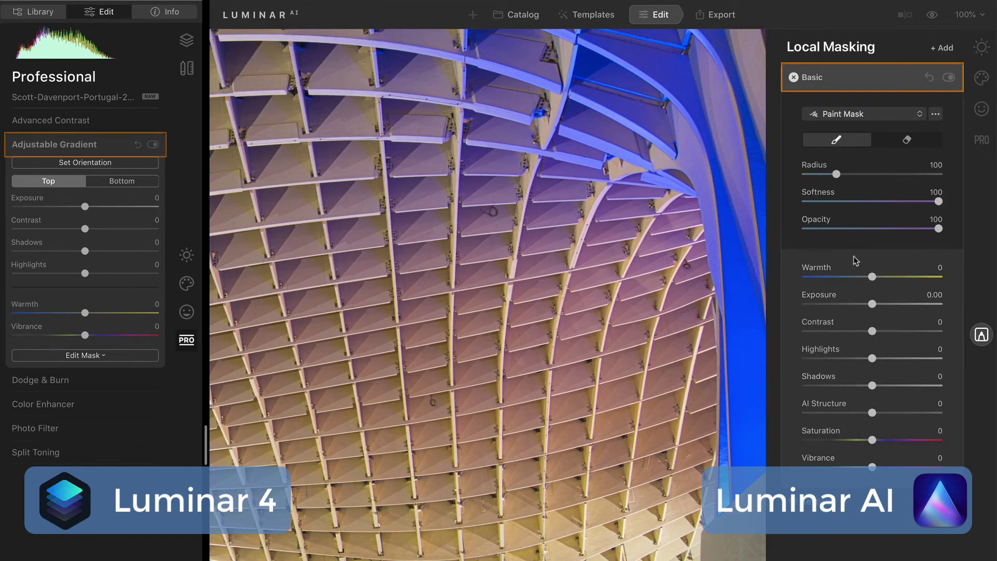
click(857, 114)
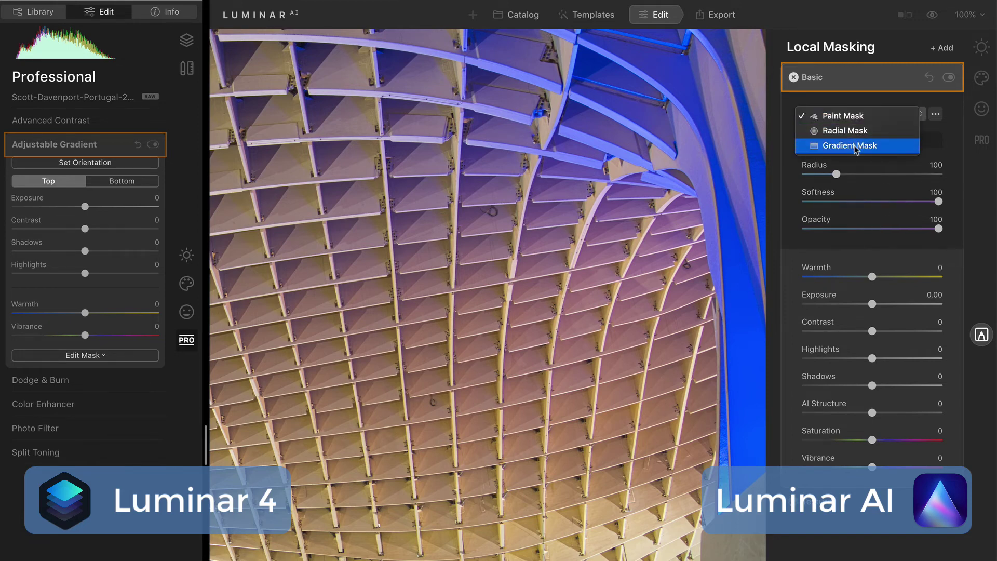
click(859, 116)
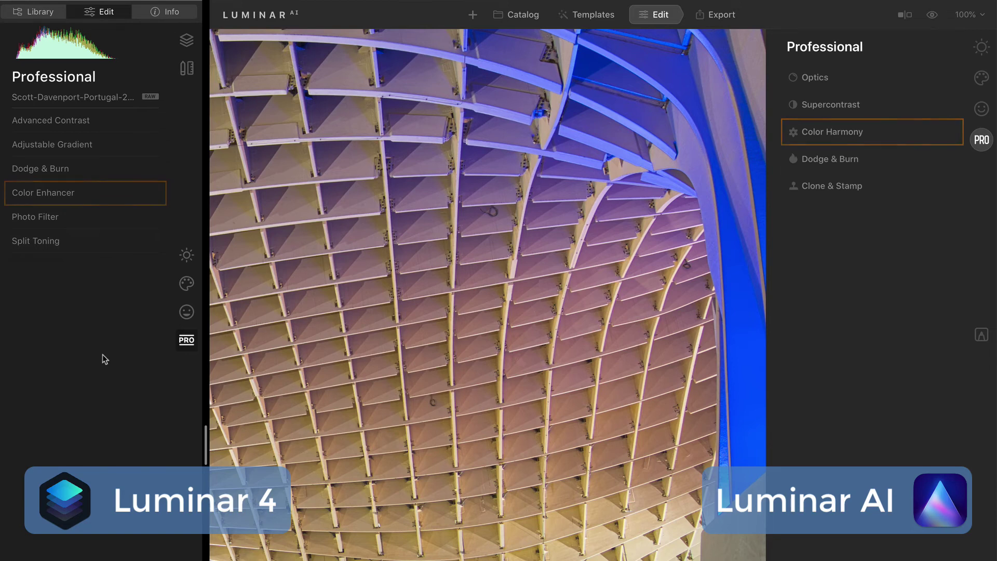
In Luminar 4, briefly view Photo Filter, then expand Split Toning to reveal its Highlights and Shadows sliders.
click(94, 219)
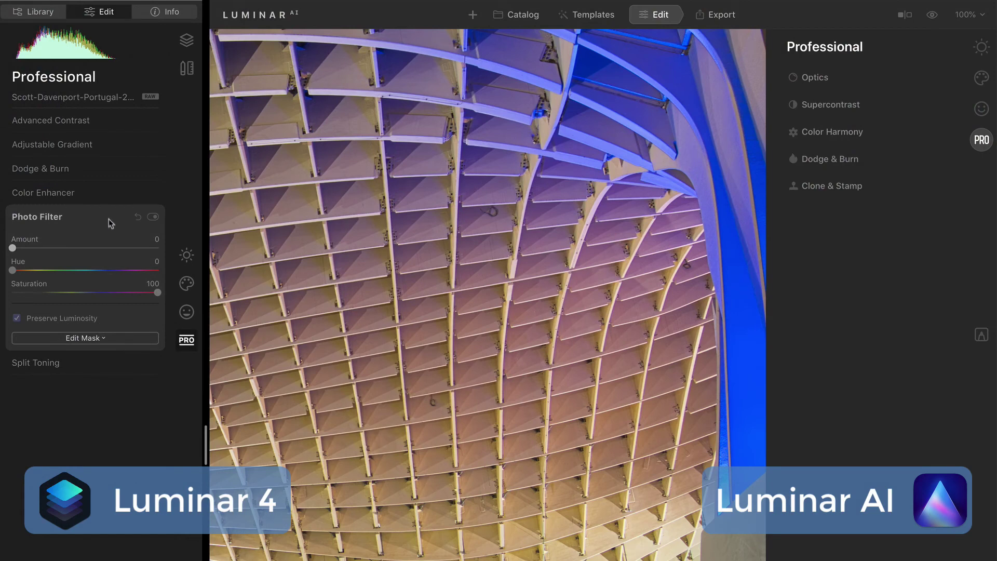
click(109, 215)
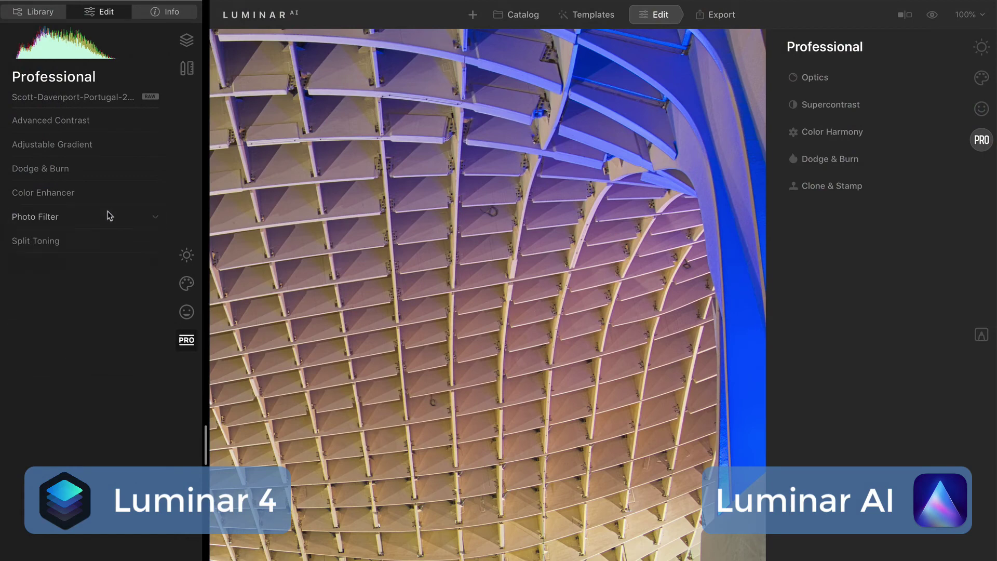
click(100, 244)
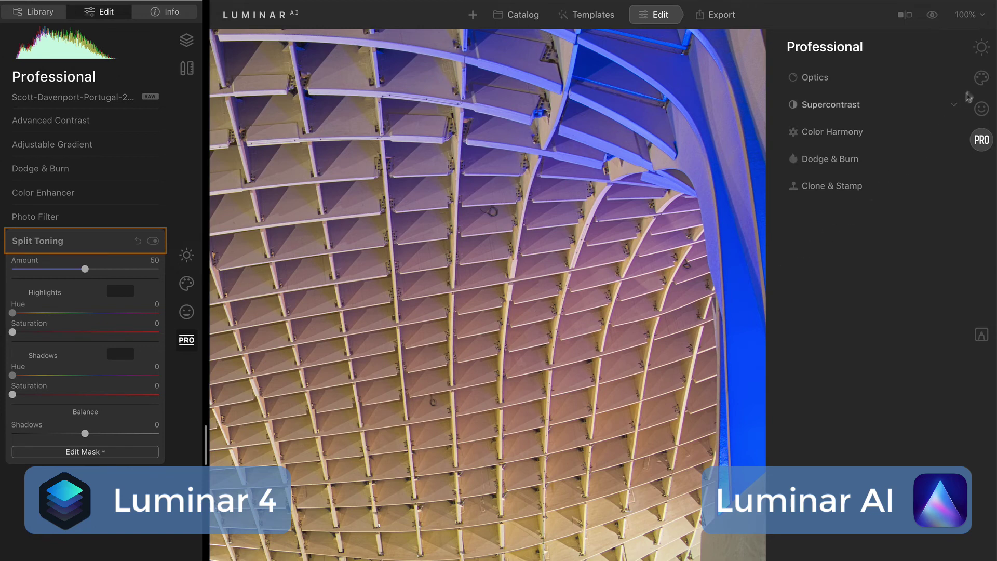
In Luminar AI's Creative tools, expand Toning with its Balance, Shadows and Highlights subsections.
click(982, 79)
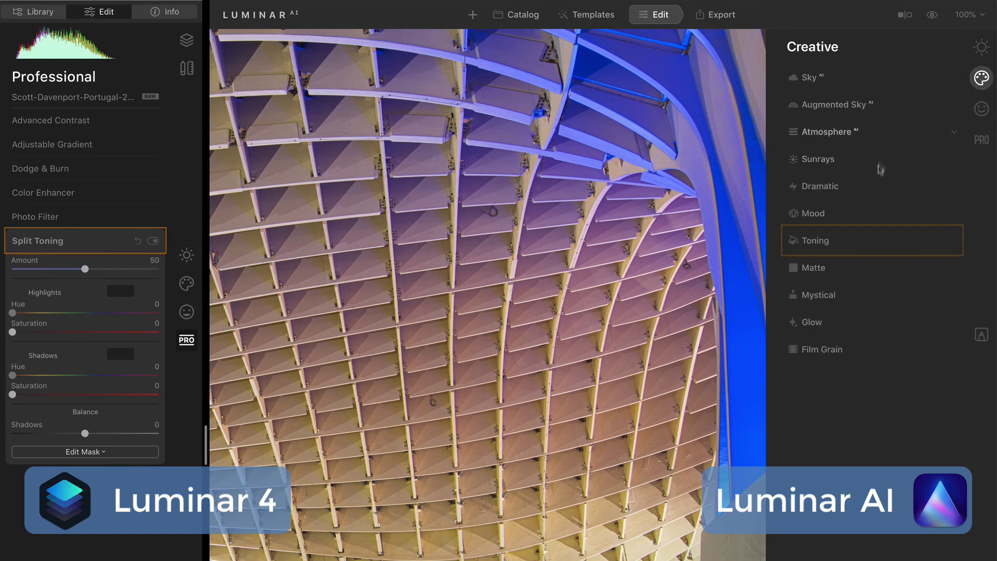
click(842, 246)
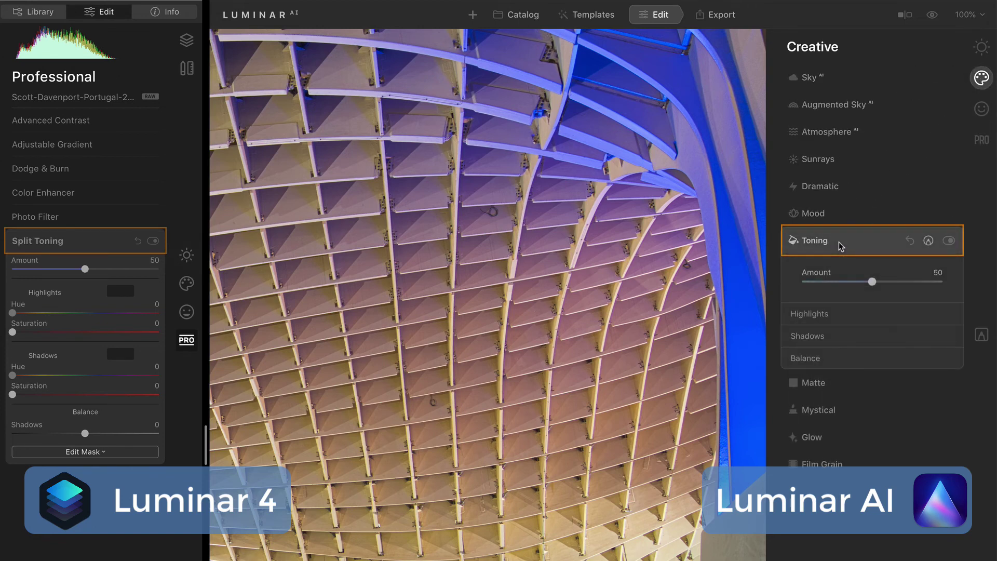
click(848, 358)
click(847, 336)
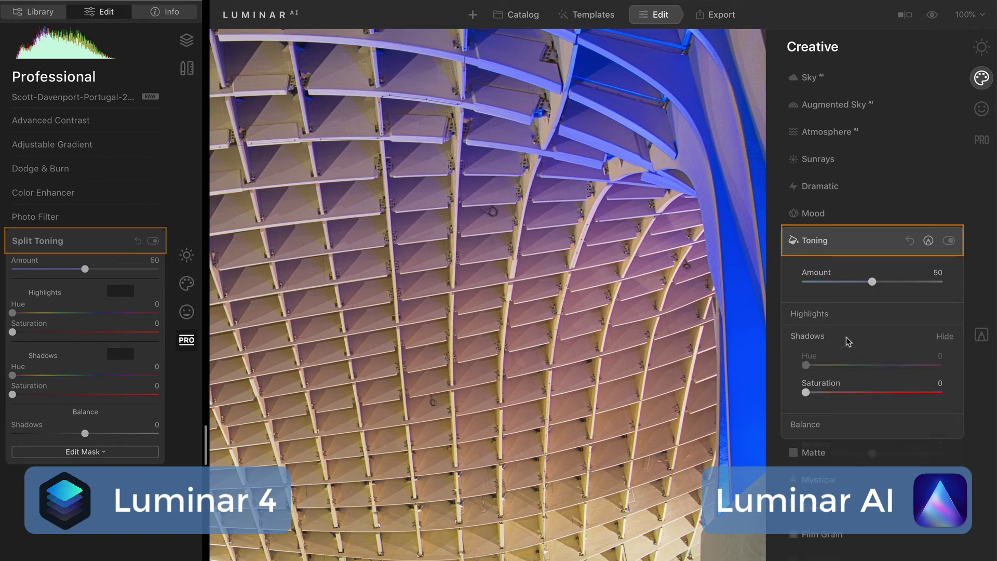
click(848, 314)
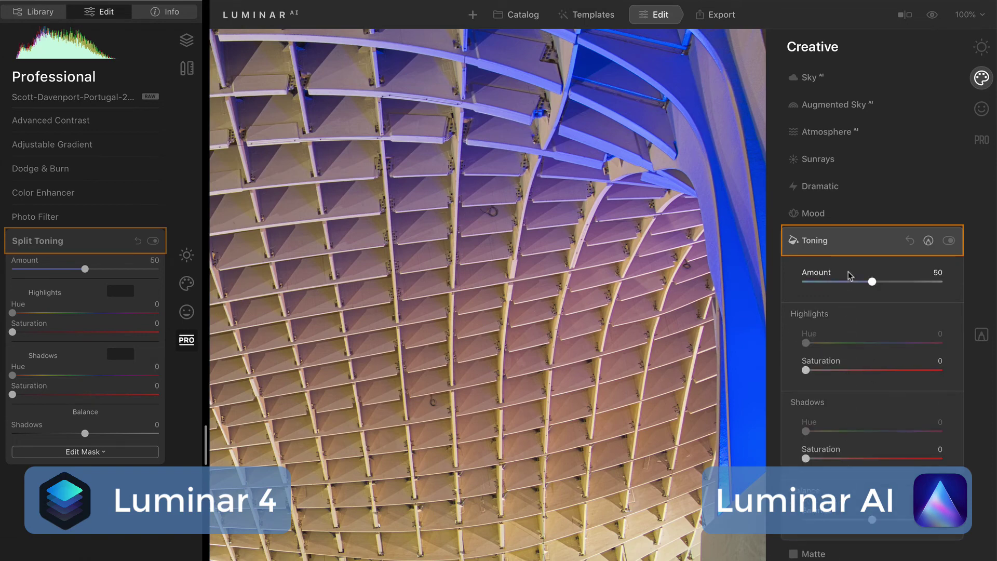